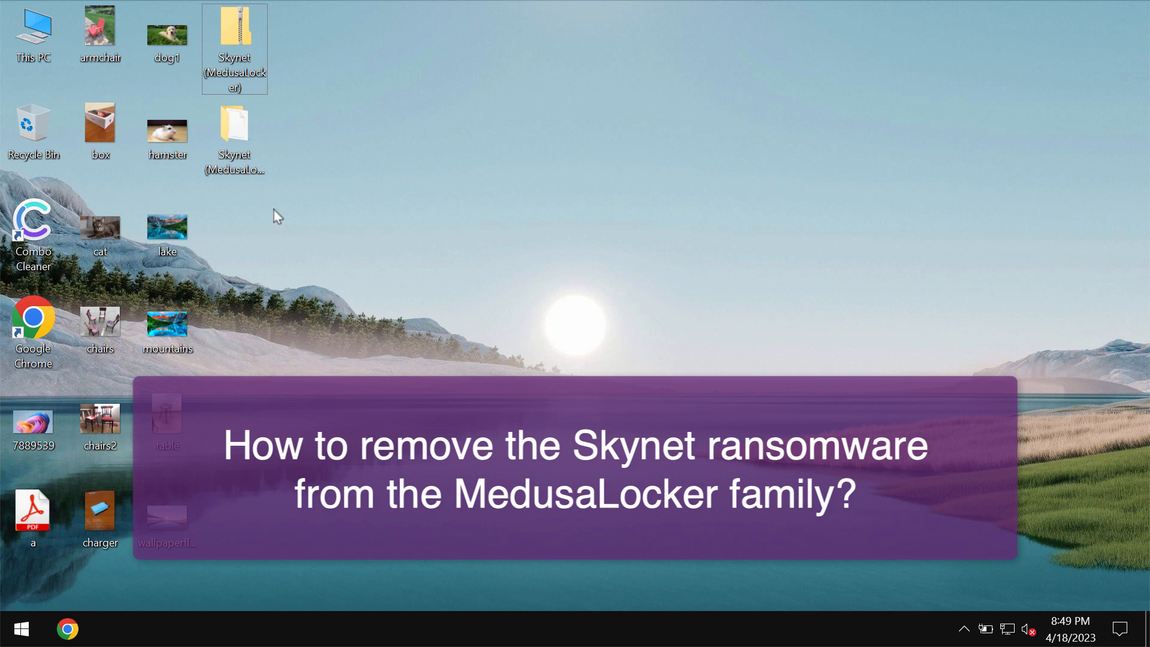
Preview the unencrypted hamster, cat, chairs2 and armchair pictures in the desktop folder.
left_click(236, 160)
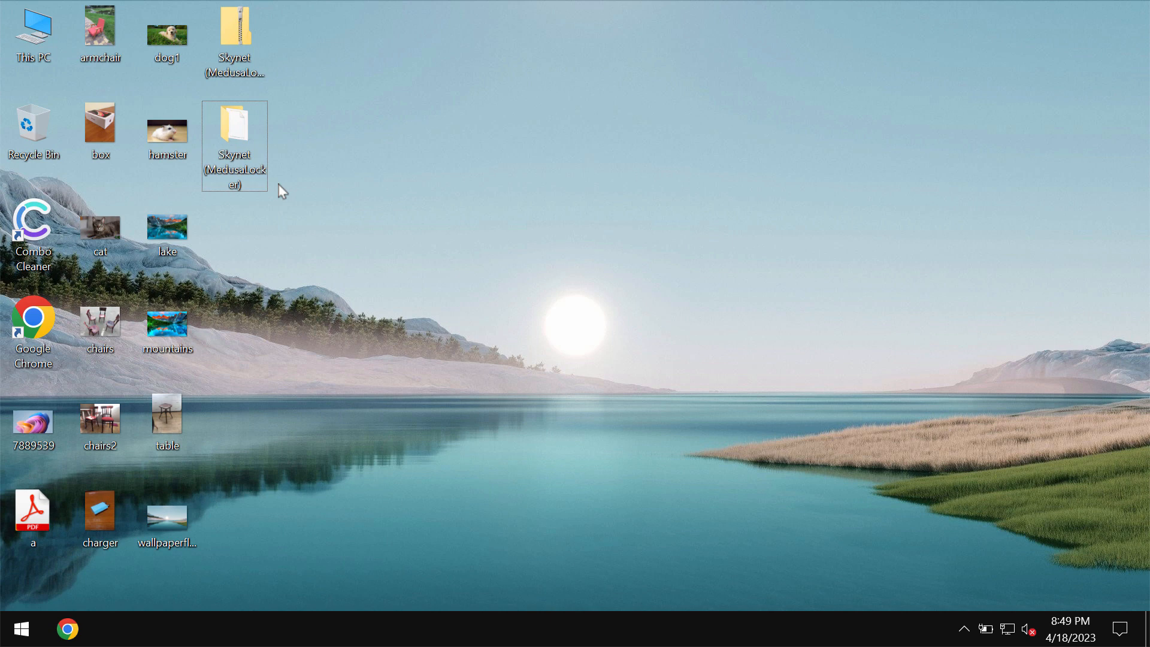
left_click(253, 181)
double_click(166, 137)
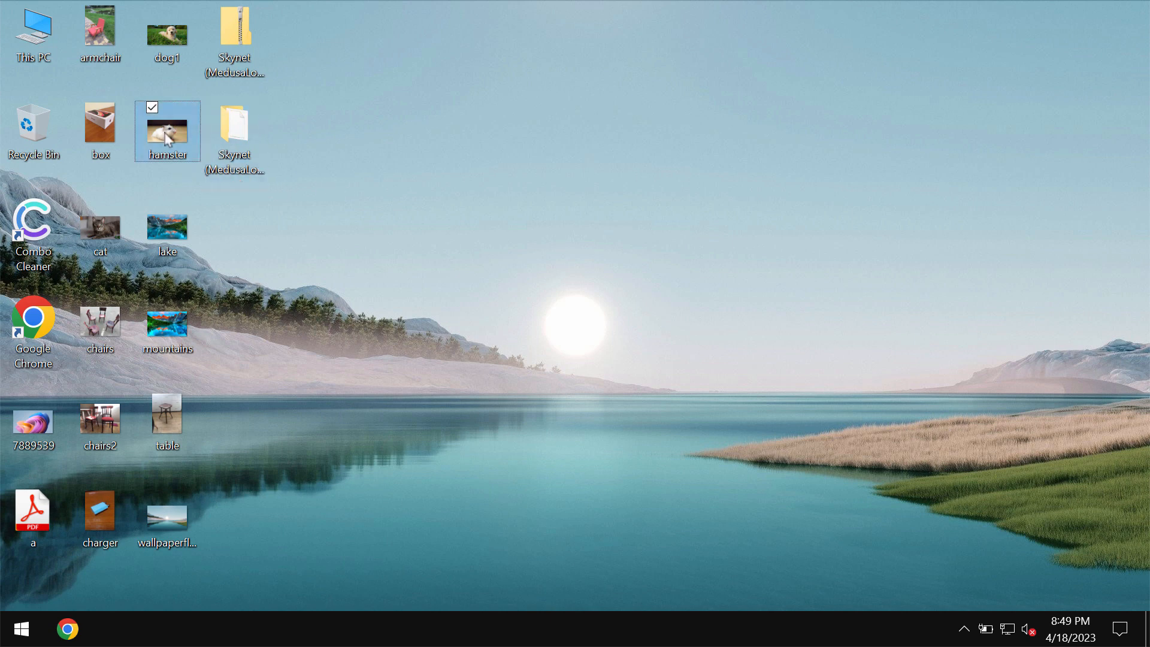
left_click(1038, 58)
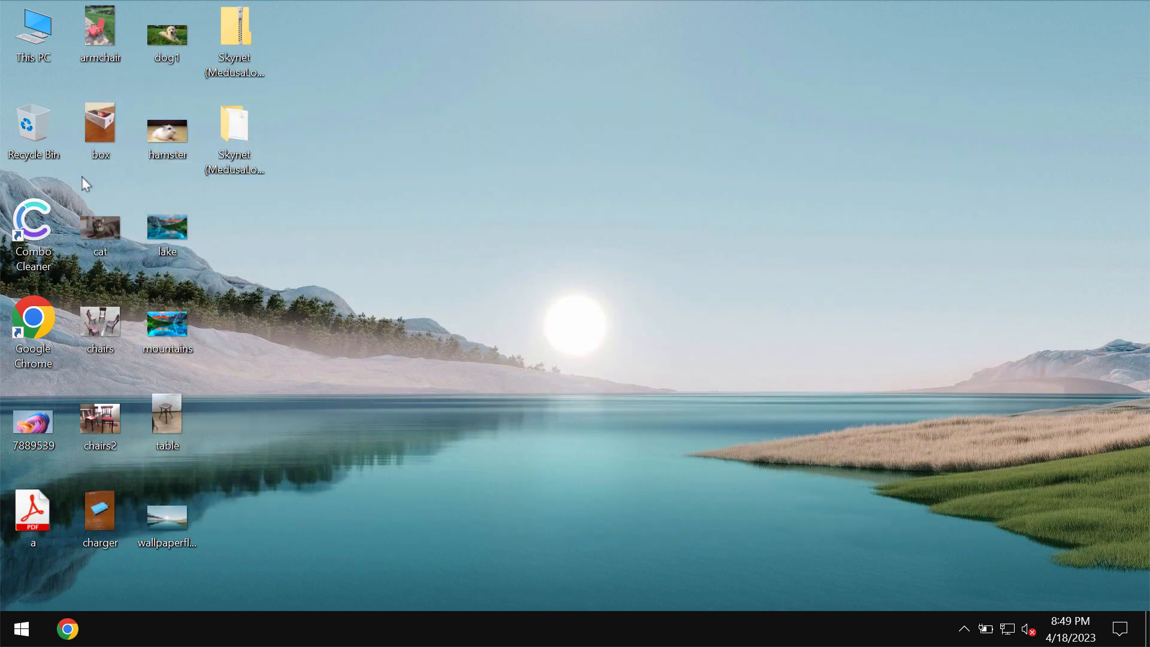
double_click(100, 230)
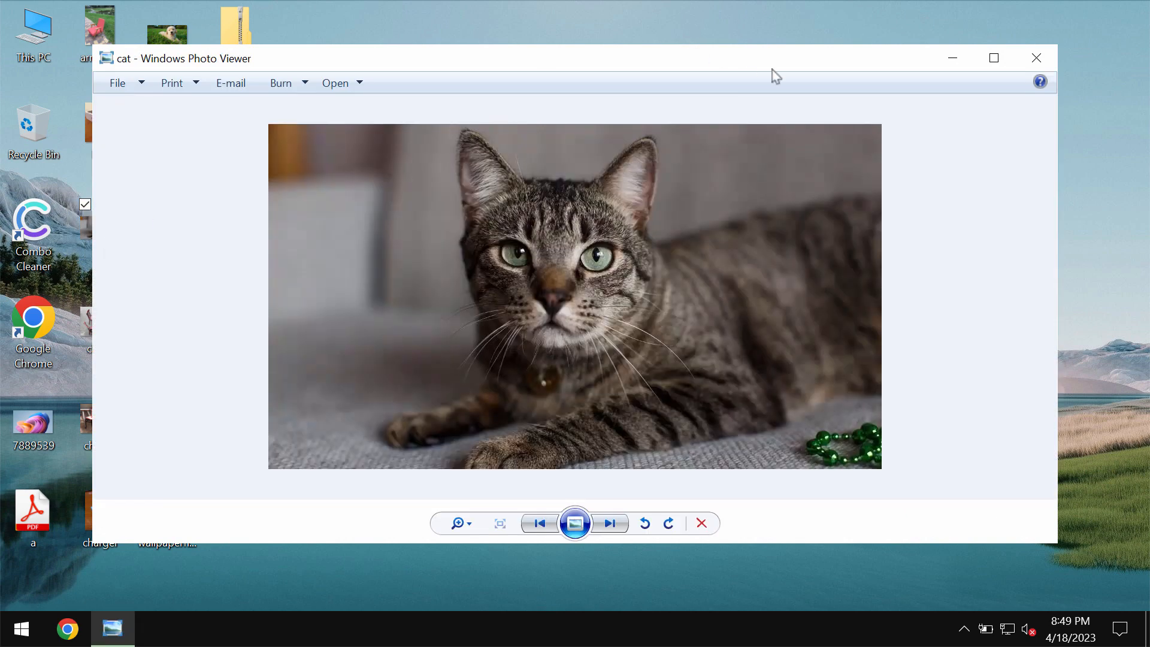
left_click(1036, 58)
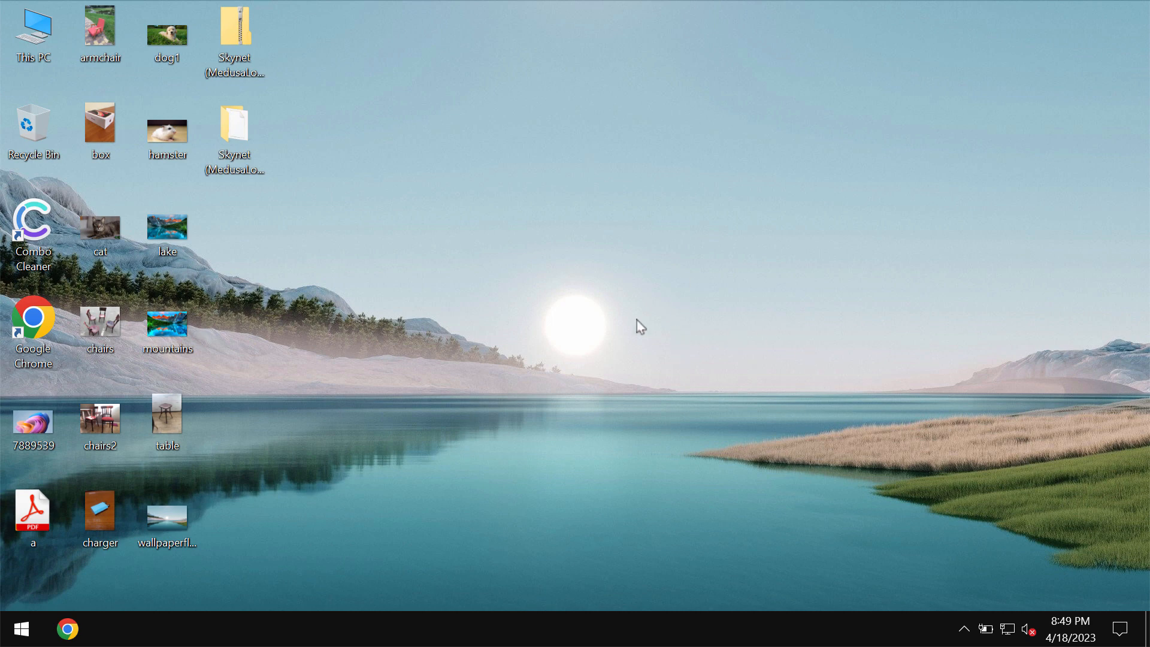
double_click(87, 420)
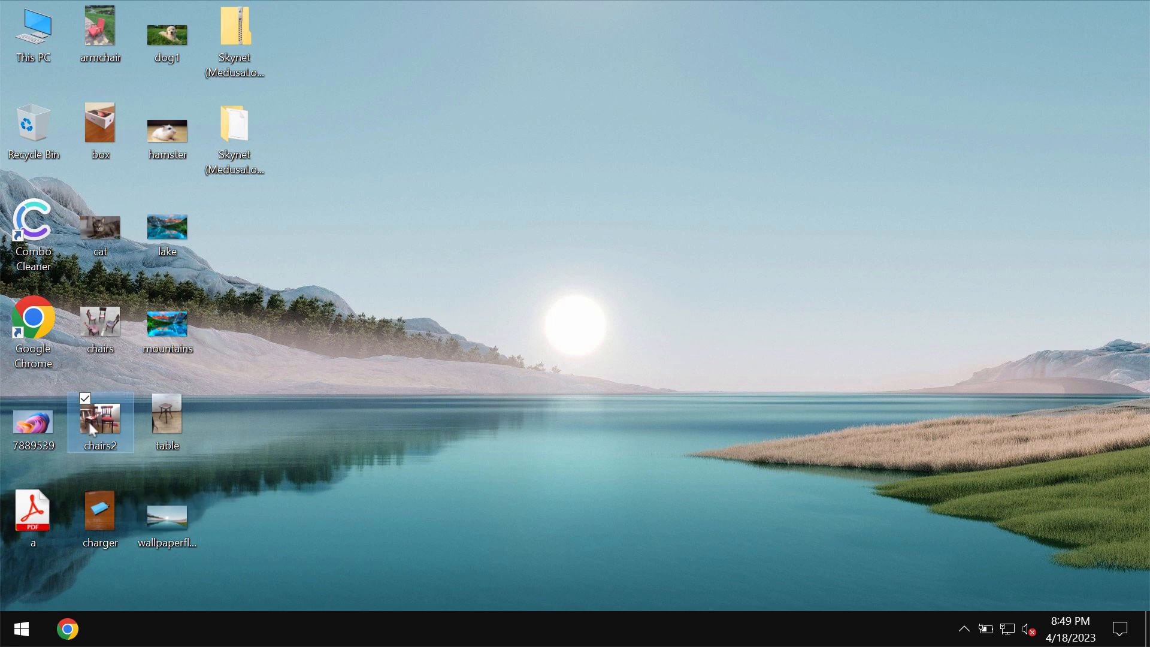
left_click(1038, 57)
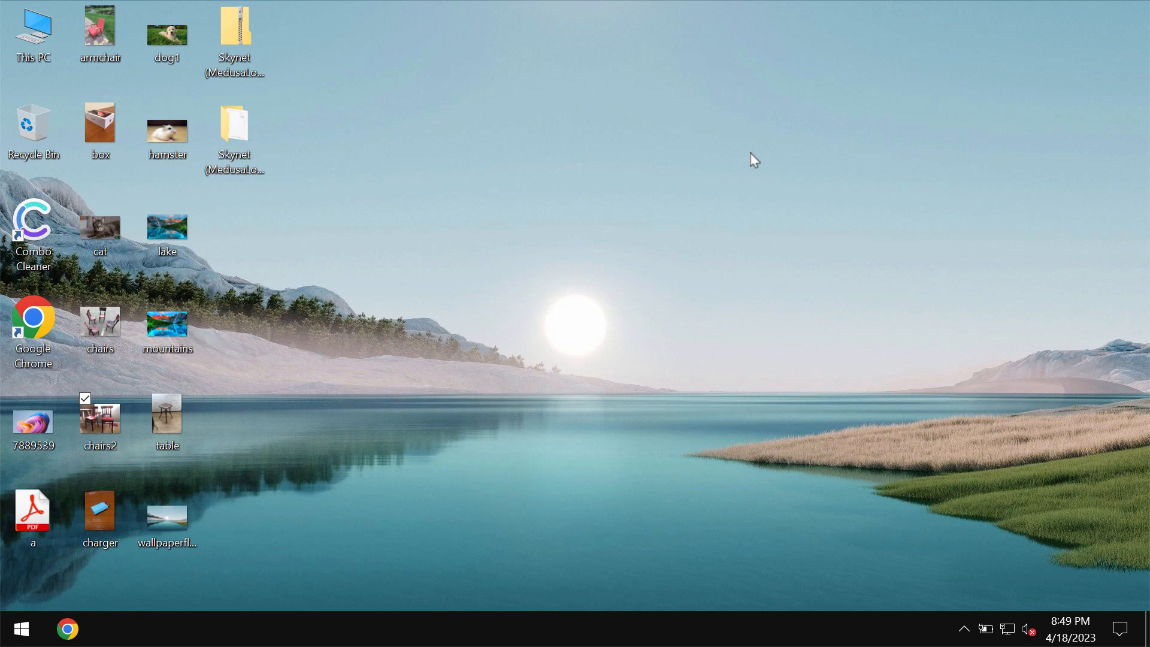
double_click(97, 39)
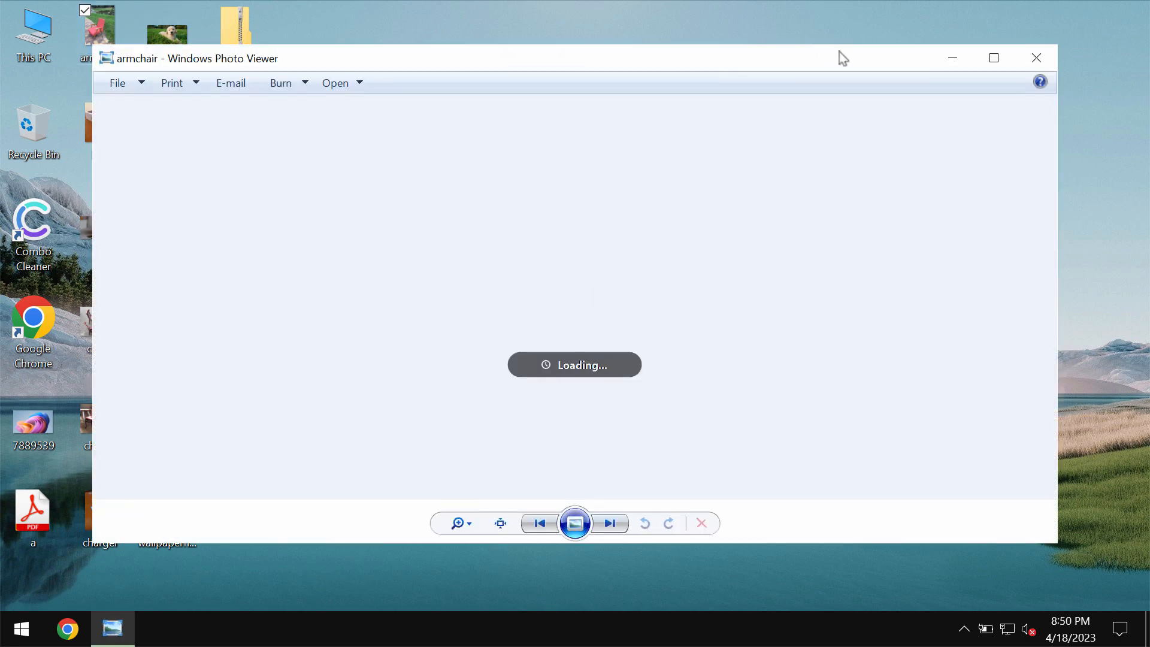
left_click(1036, 57)
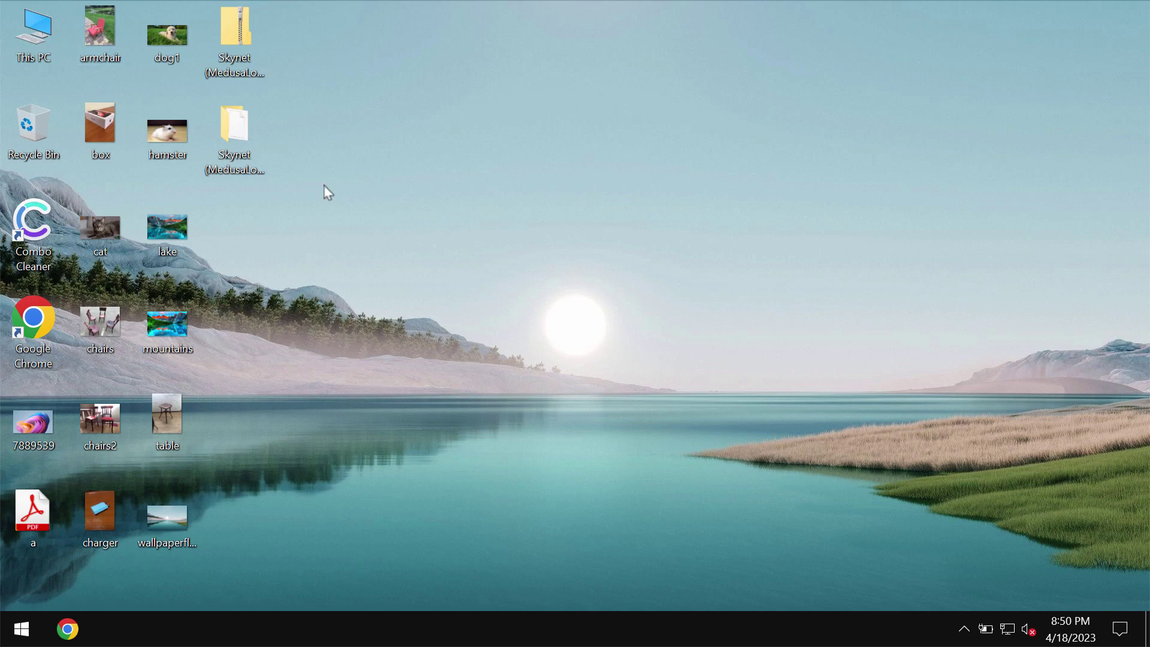
Launch the Skynet (MedusaLocker) executable and position its console window aside while it encrypts.
double_click(233, 131)
double_click(782, 186)
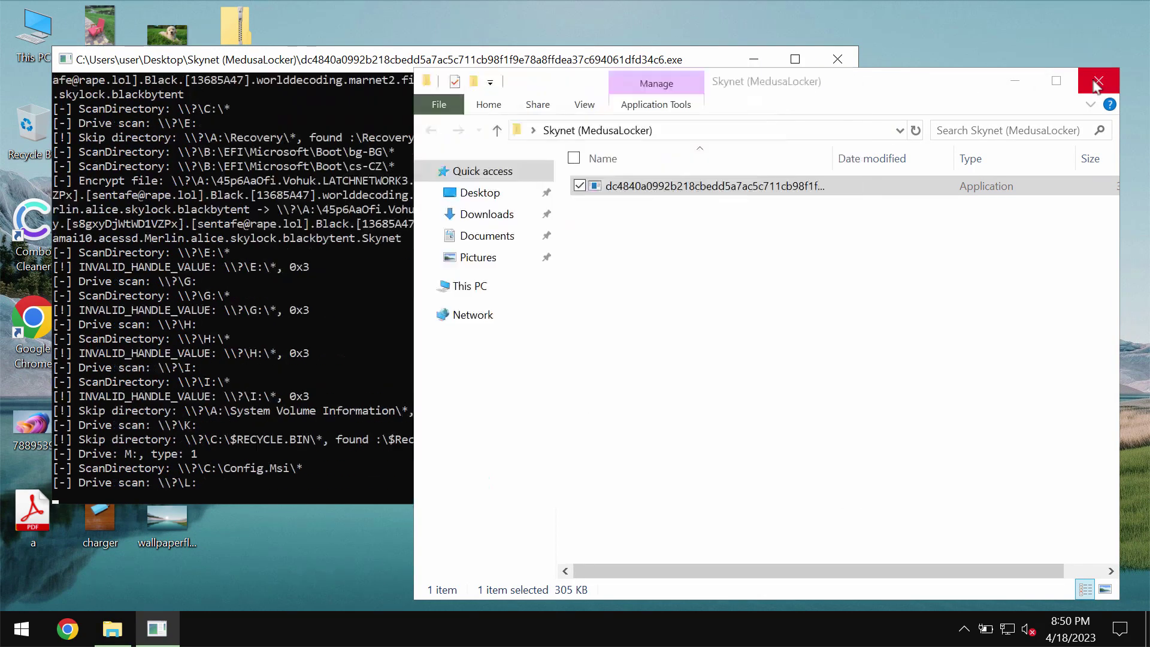
left_click(1099, 81)
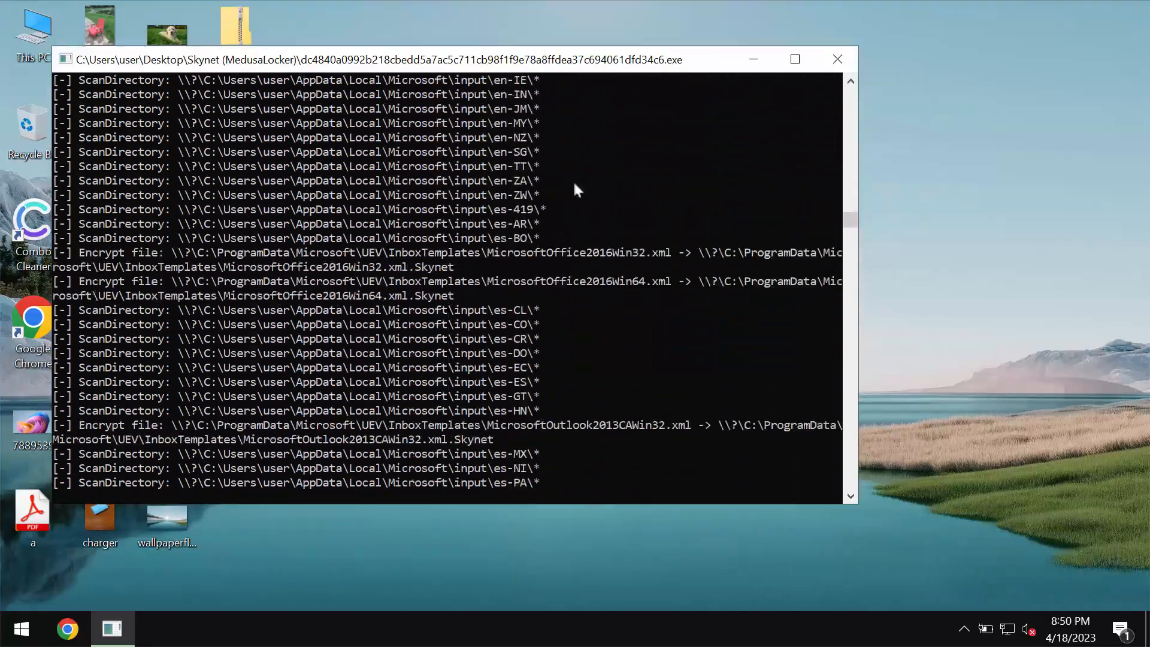
mouse_move(662, 62)
left_mouse_down()
mouse_move(787, 106)
mouse_move(767, 161)
left_mouse_up()
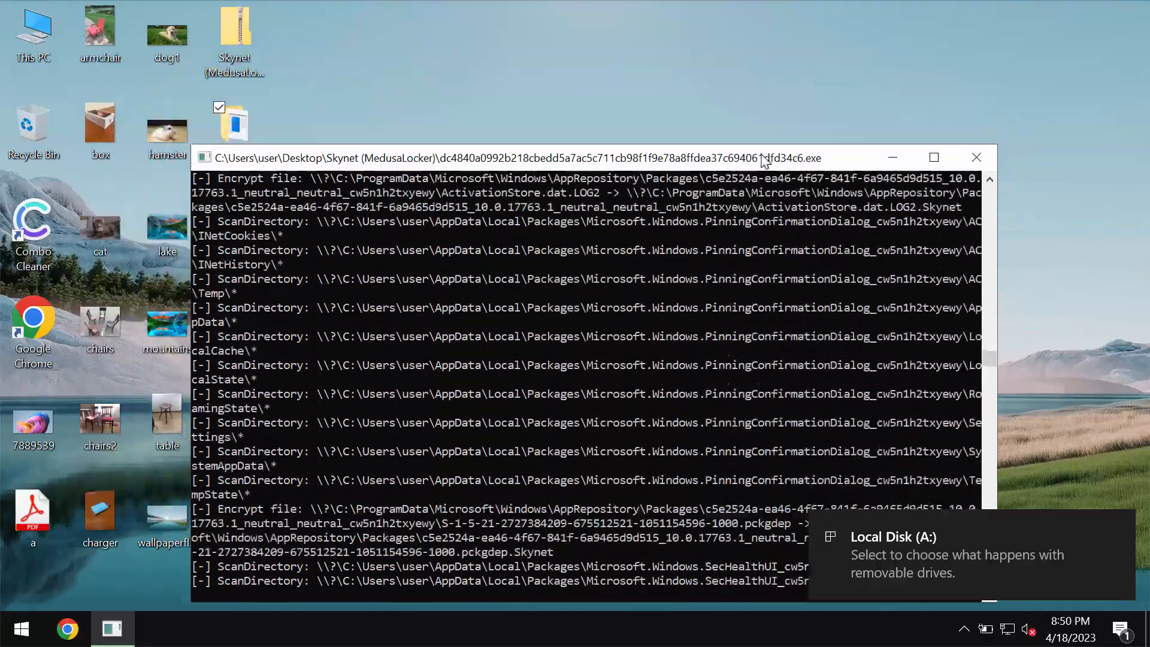
mouse_move(540, 160)
left_mouse_down()
mouse_move(608, 160)
mouse_move(587, 145)
left_mouse_up()
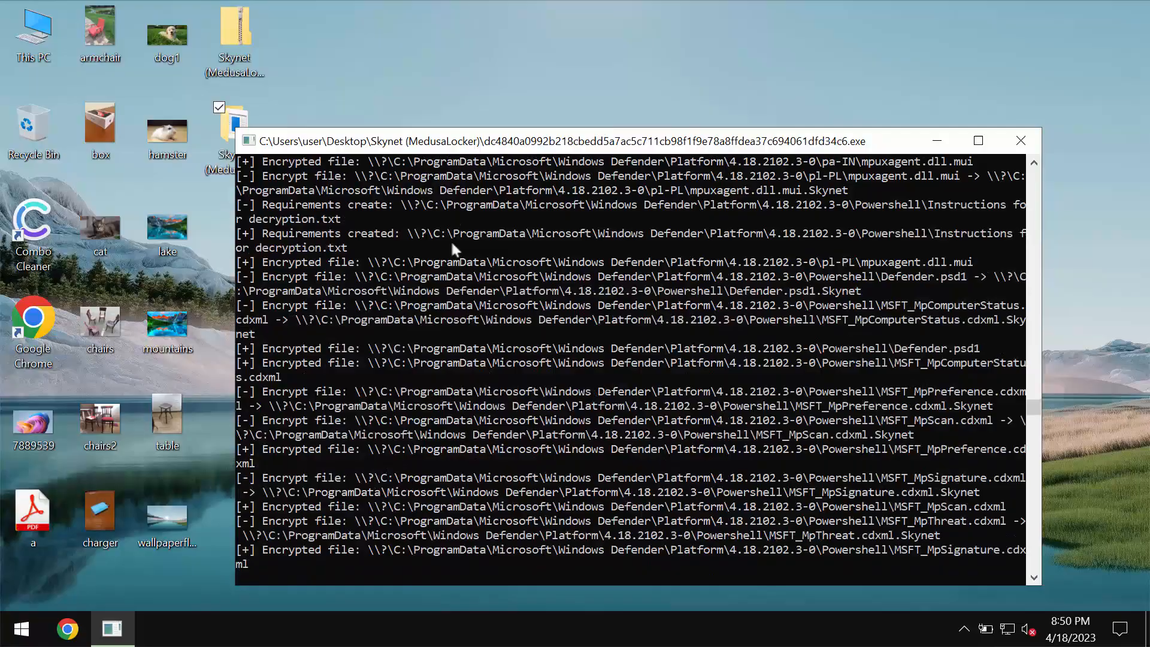
left_click_drag(663, 145, 645, 133)
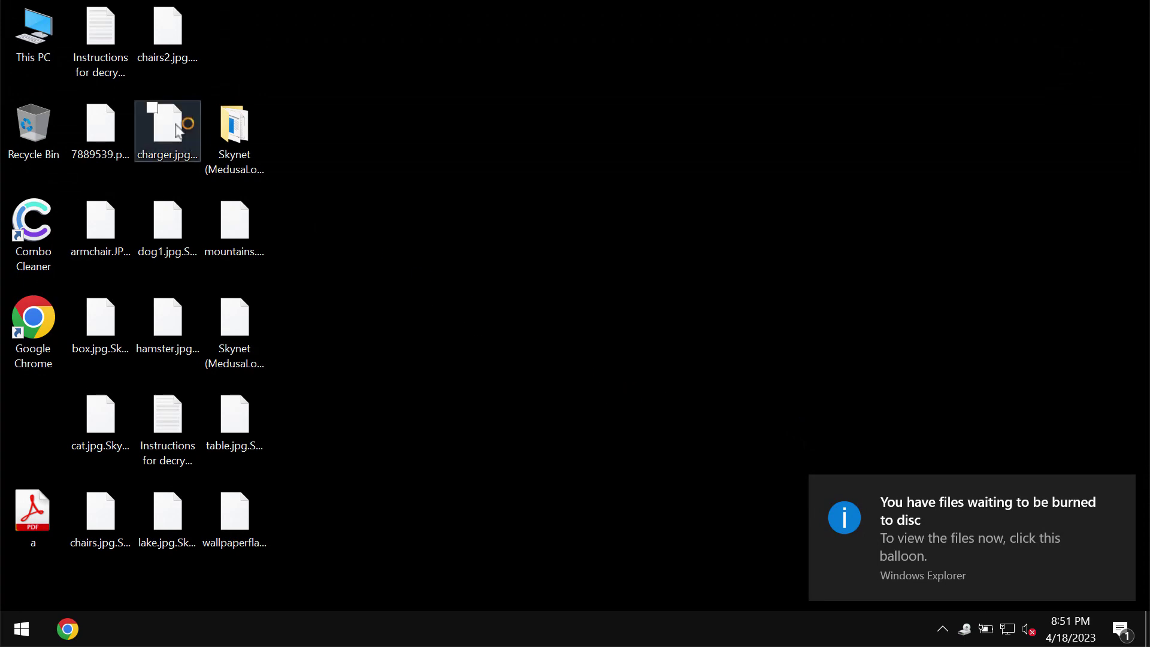
View the decryption instructions note, then confirm the encrypted mountains picture no longer opens.
double_click(167, 130)
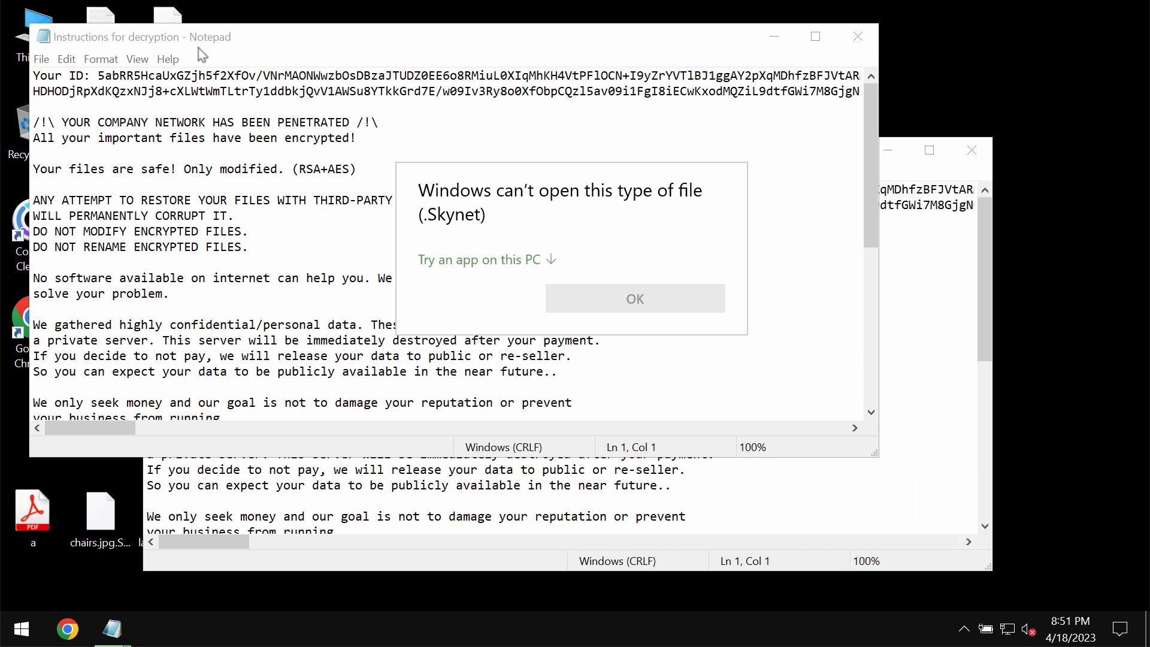
left_click(291, 46)
left_click(775, 37)
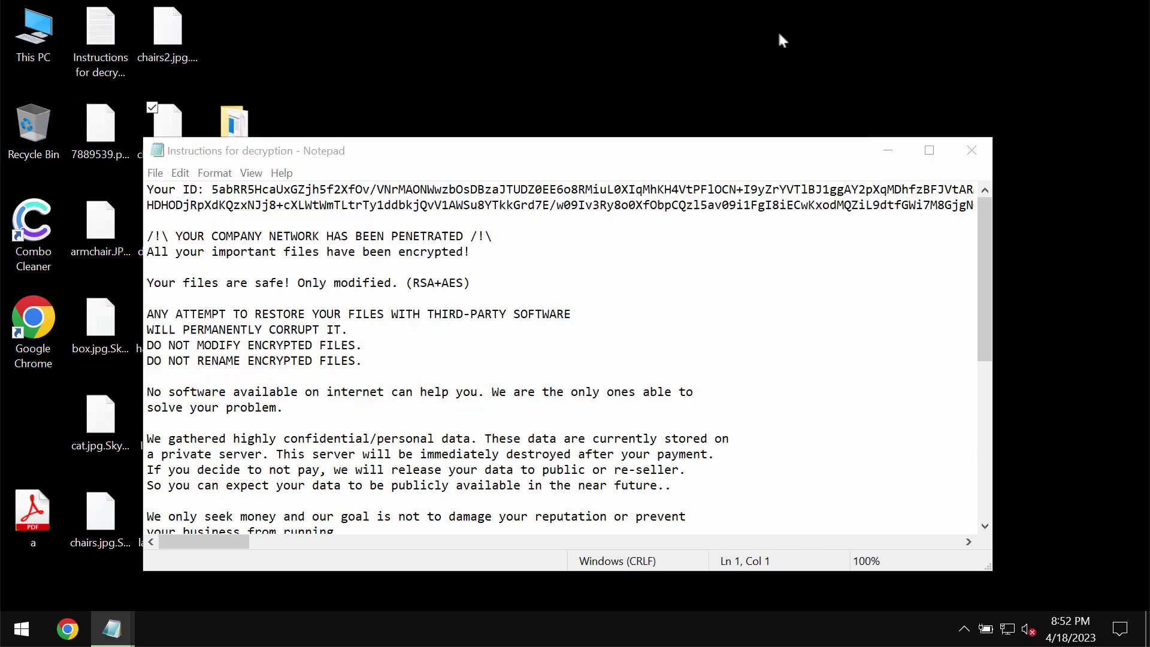
left_click(888, 150)
double_click(234, 224)
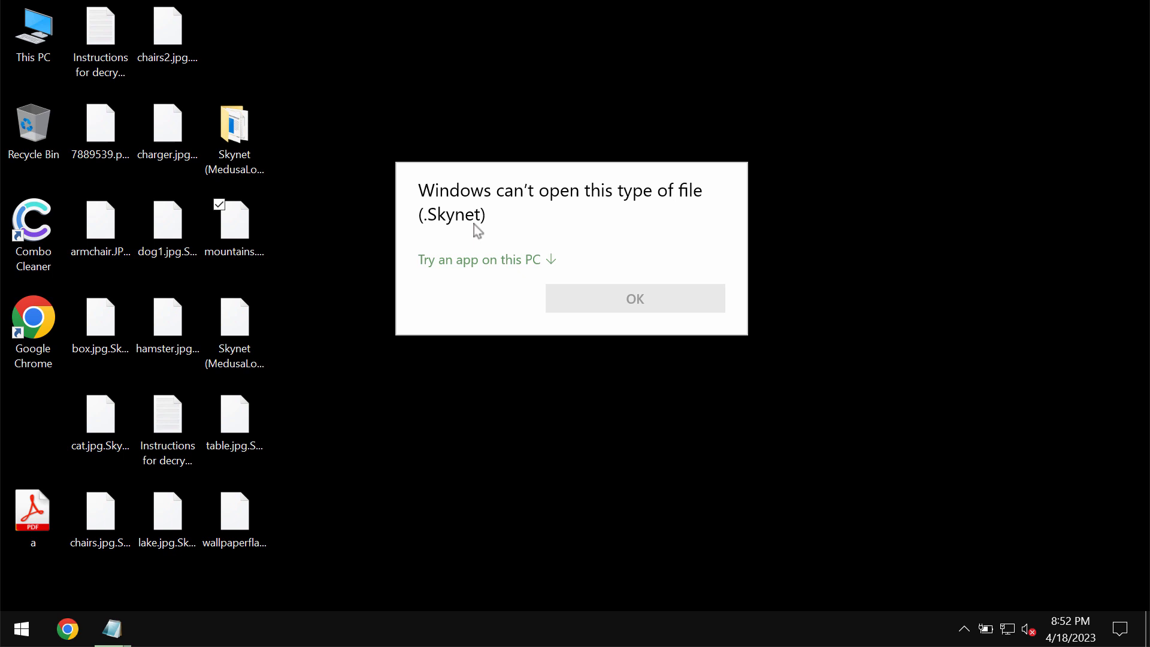
Read the Instructions for decryption ransom note in Notepad and close it.
left_click(542, 115)
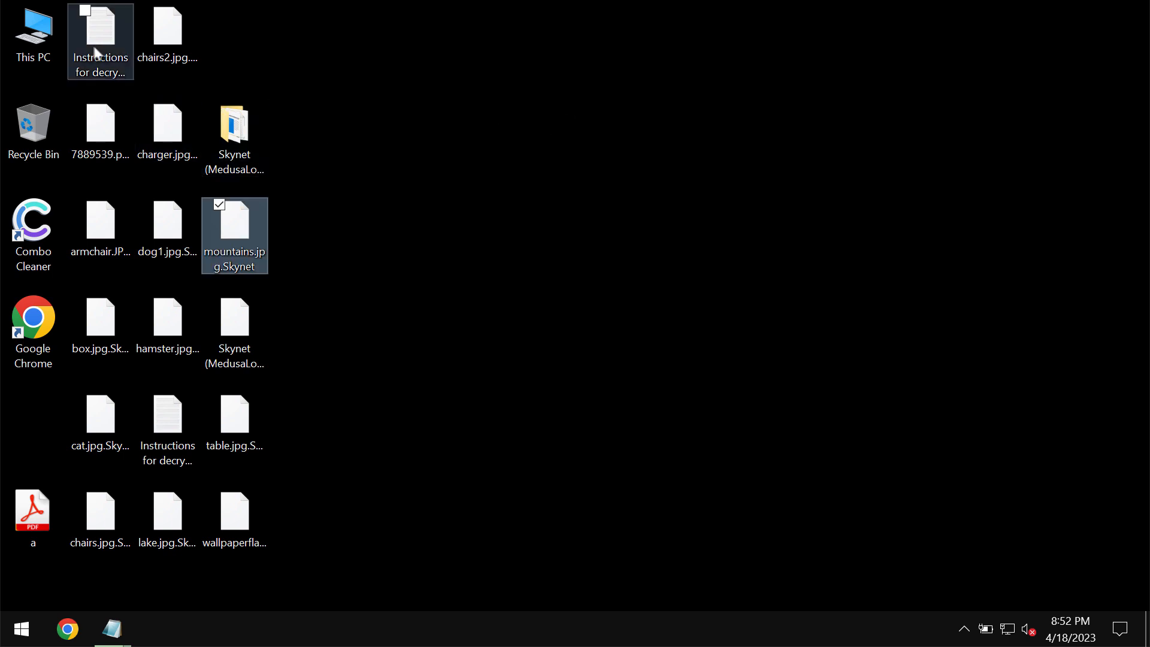
left_click(97, 50)
left_click(467, 185)
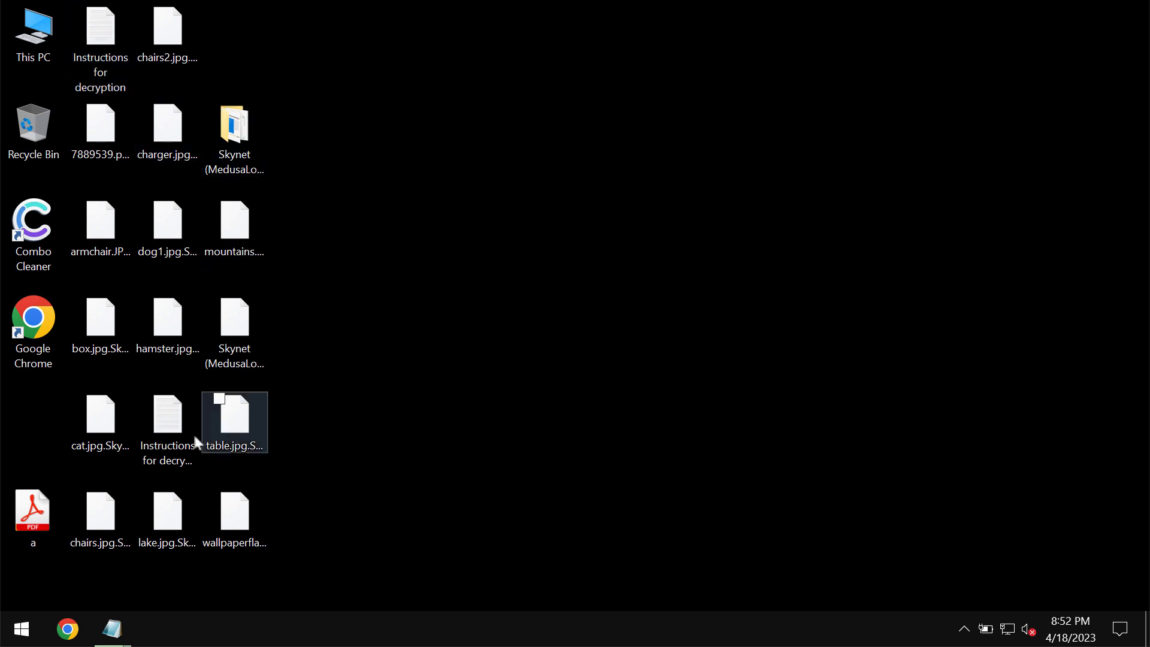
double_click(173, 449)
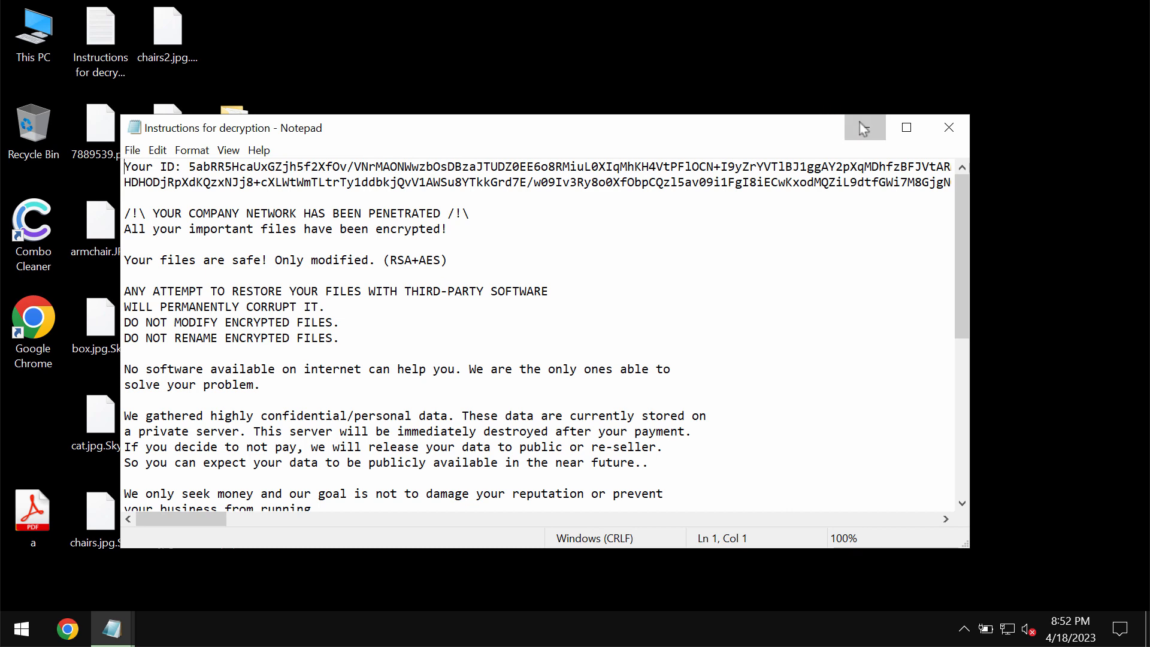
left_click(949, 128)
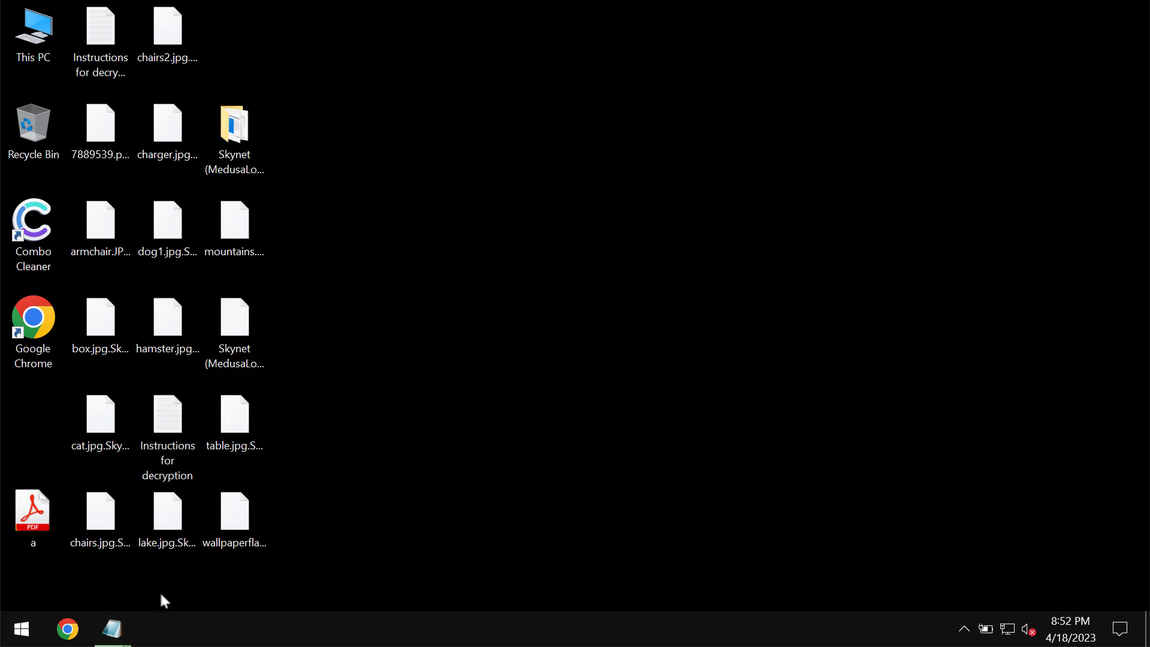
left_click(111, 631)
Load combocleaner.com in a maximized Chrome window, then minimize it to show the desktop.
left_click(512, 373)
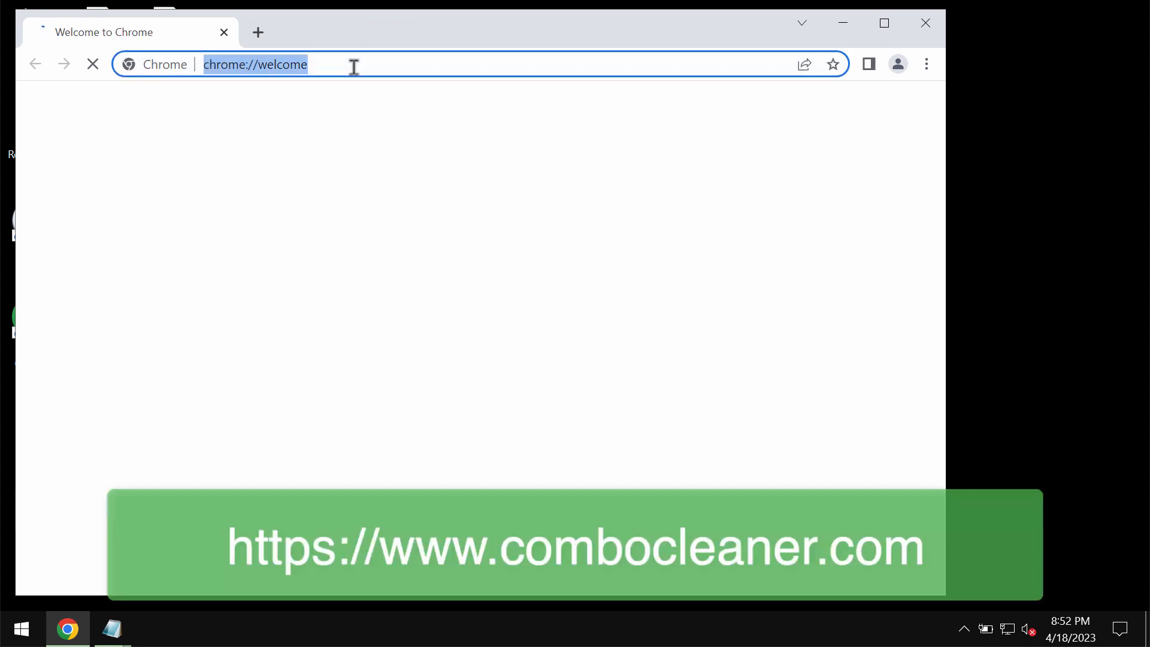
type("c")
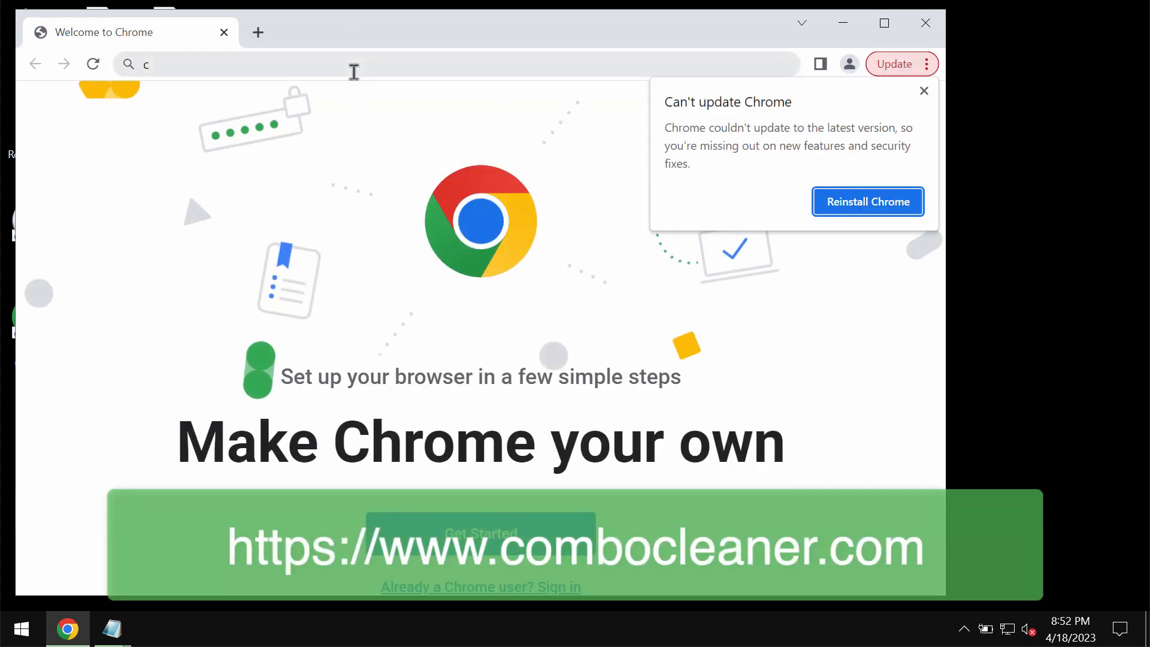
left_click(368, 64)
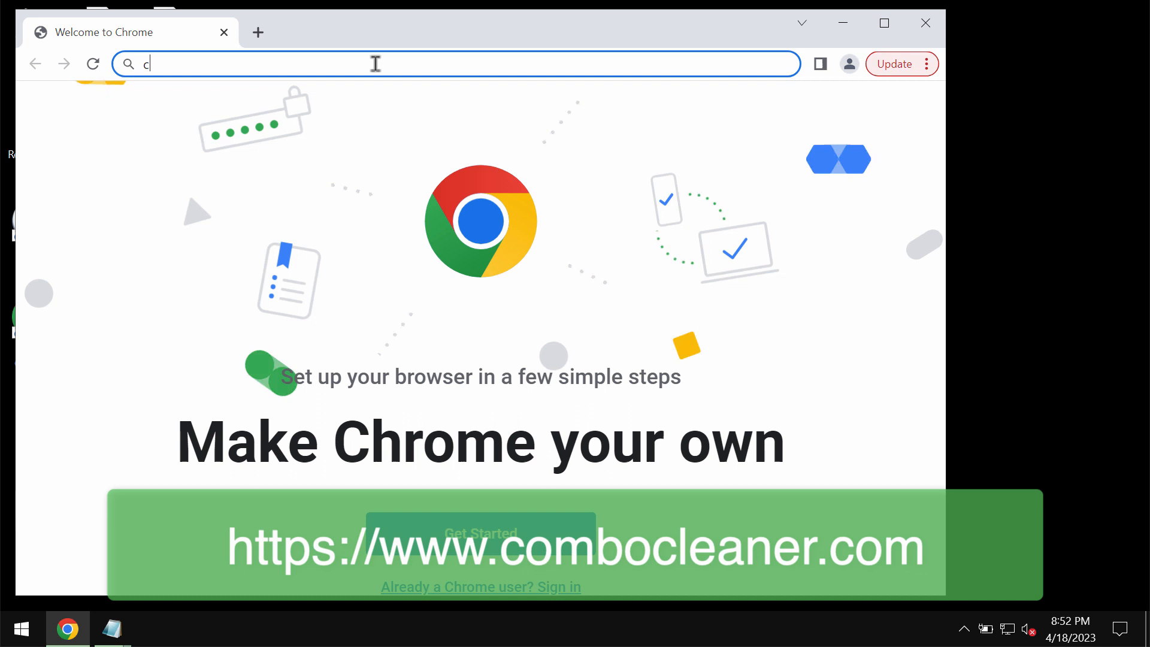
type("ombocleaner.com")
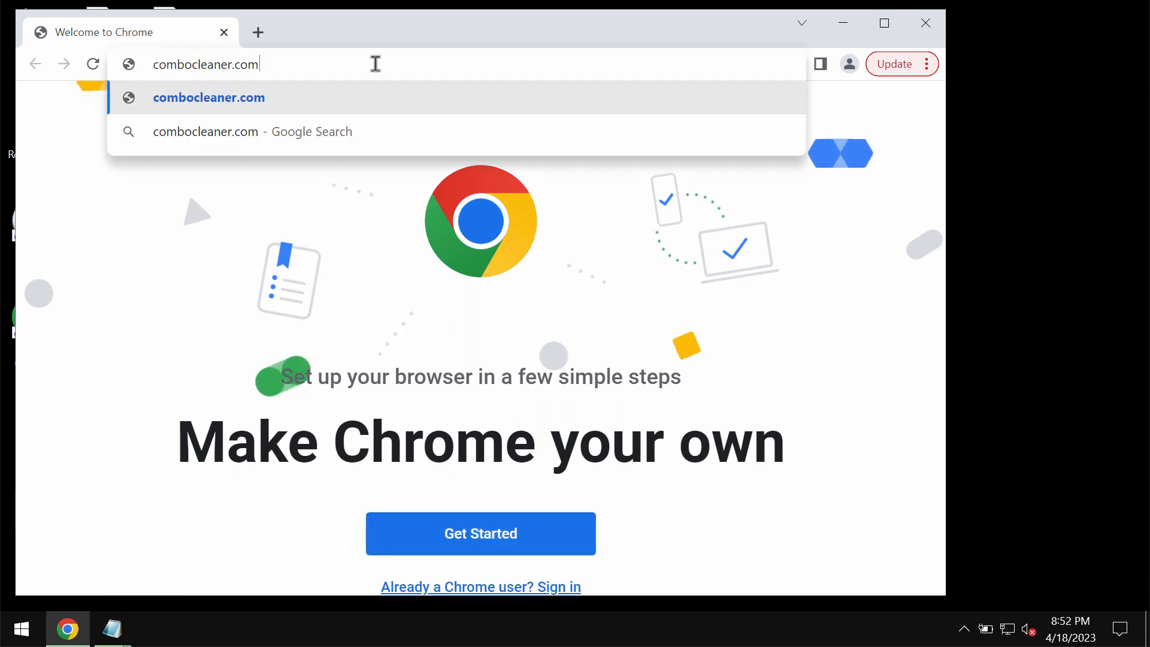
key("Return")
left_click(884, 24)
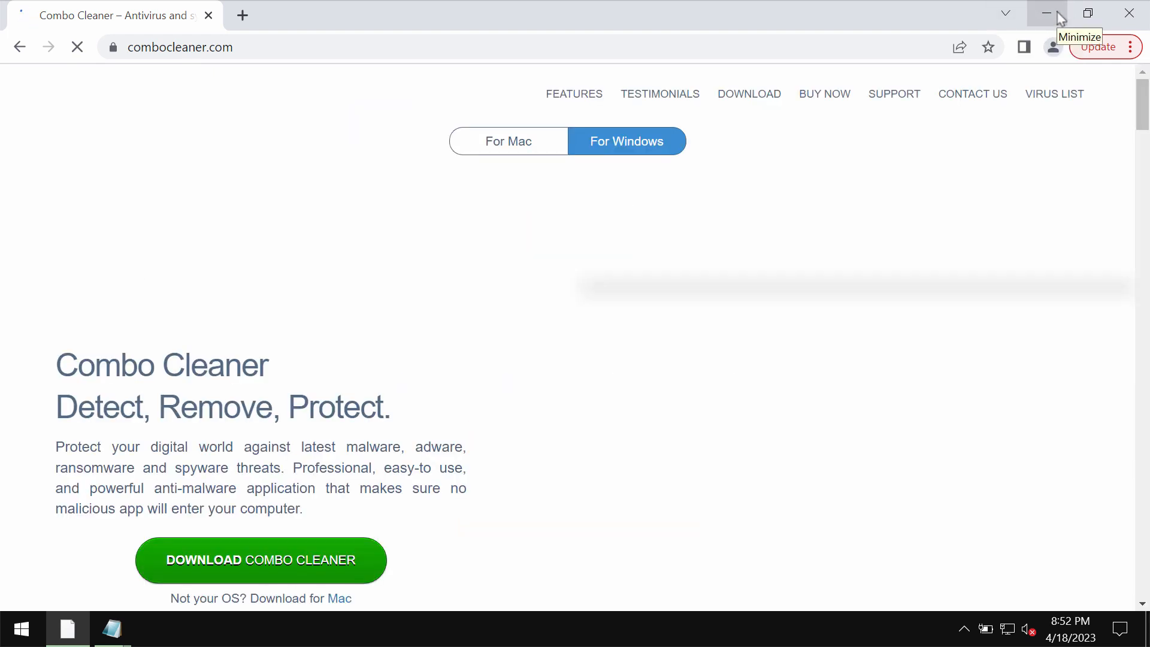
left_click(1048, 15)
Launch Combo Cleaner from the desktop and start a Quick Scan for malware.
left_click(964, 630)
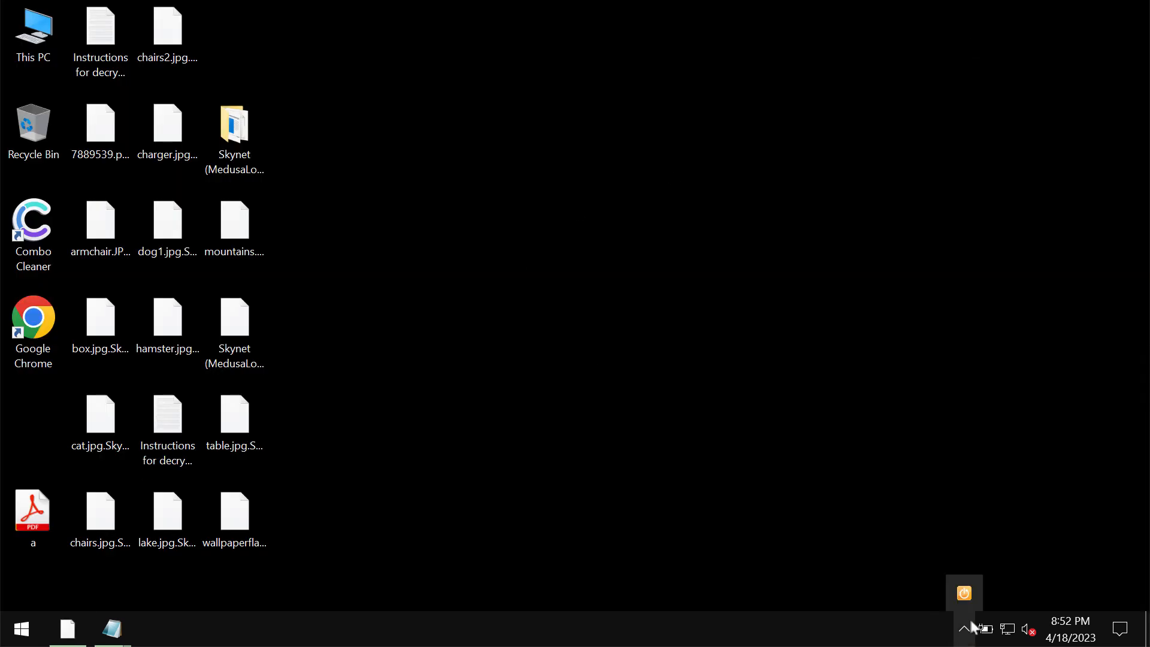
double_click(47, 245)
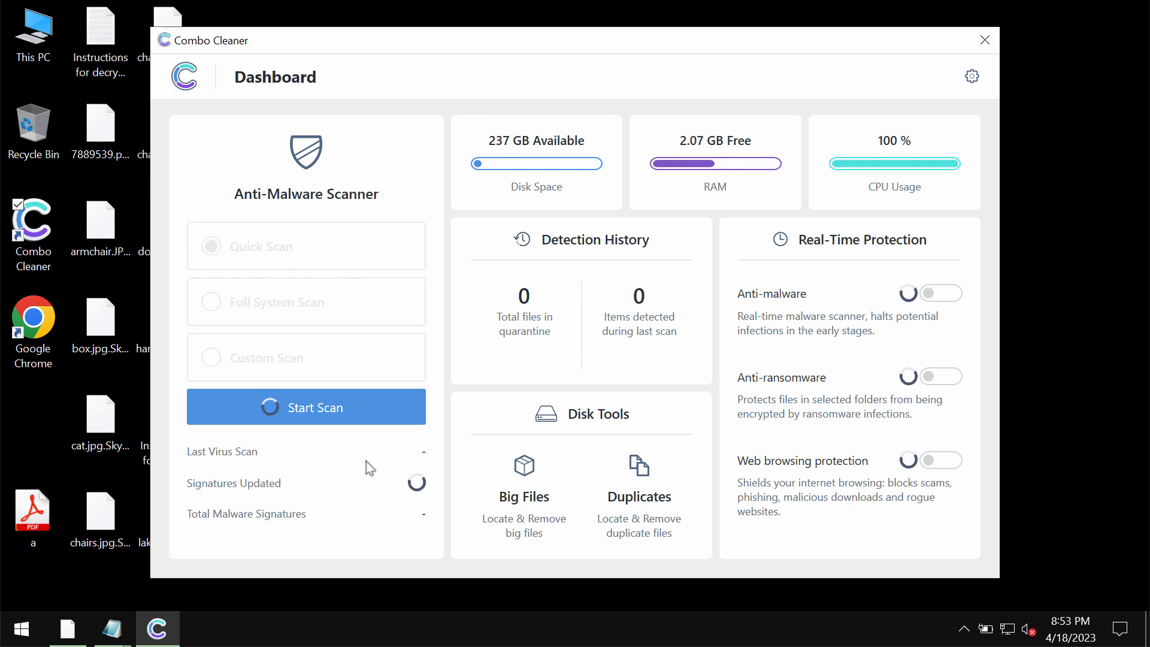
left_click(315, 409)
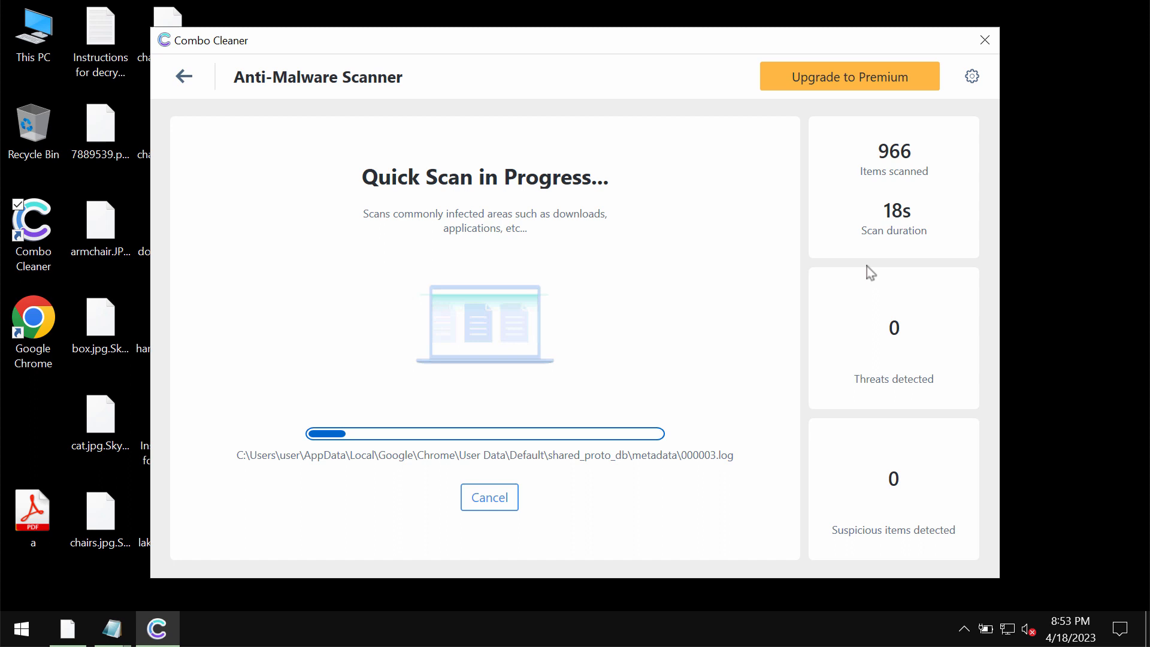
left_click_drag(570, 44, 564, 58)
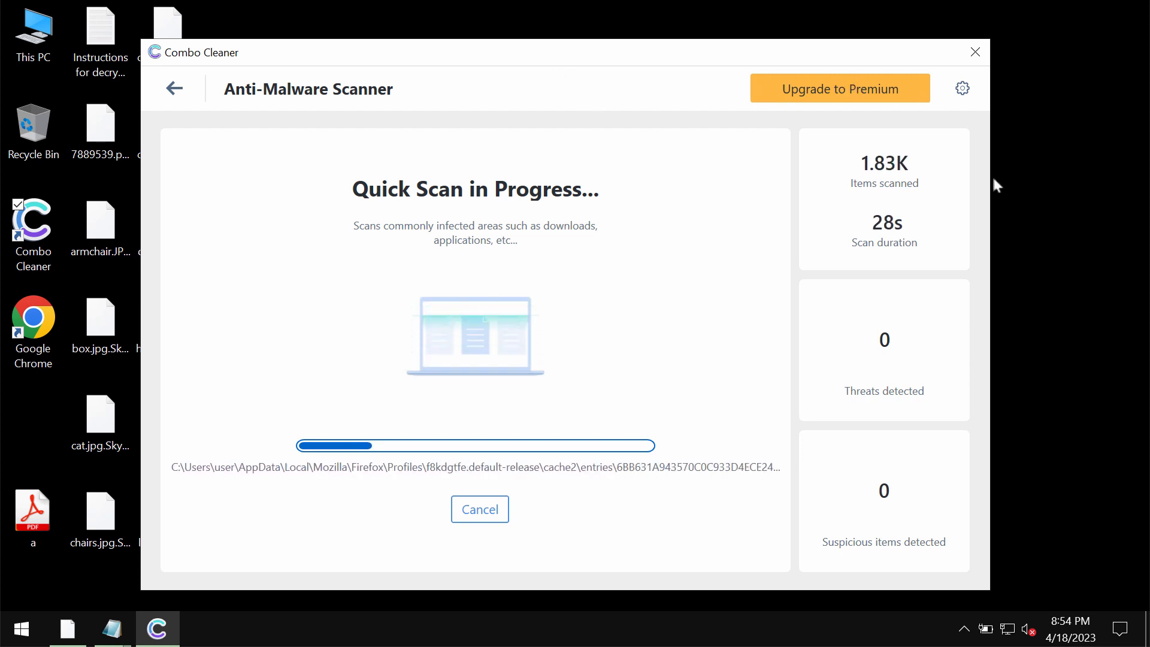
Check the Anti-Ransomware settings, return to the running quick scan and keep it going when prompted to cancel.
left_click(962, 89)
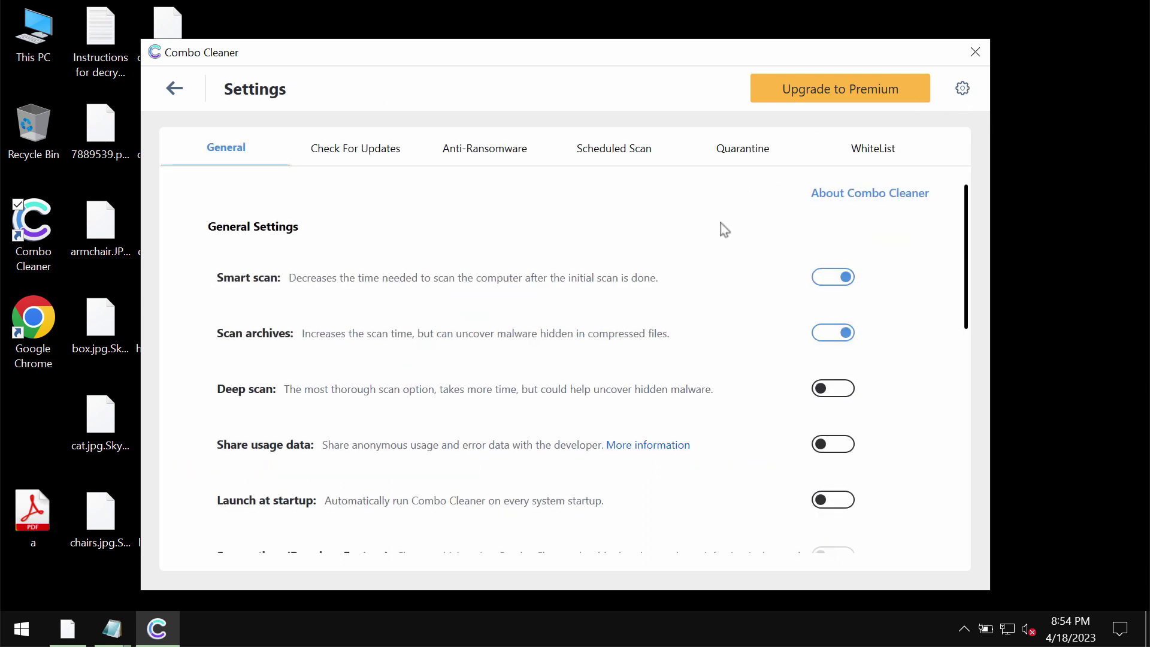
left_click(485, 152)
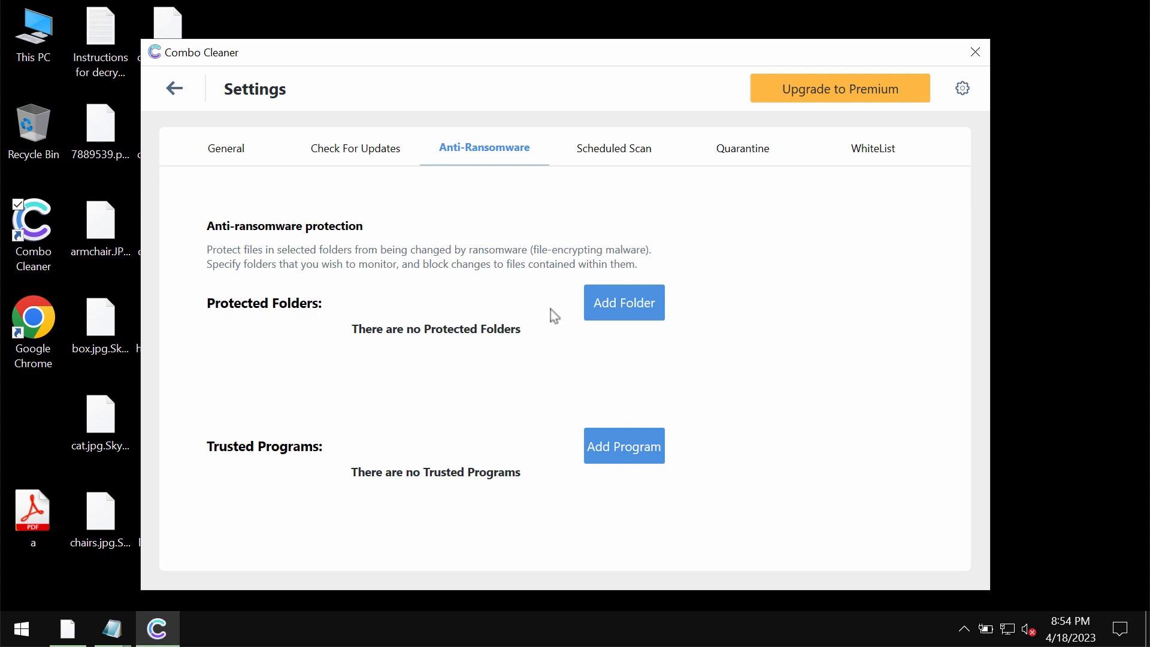
left_click(175, 92)
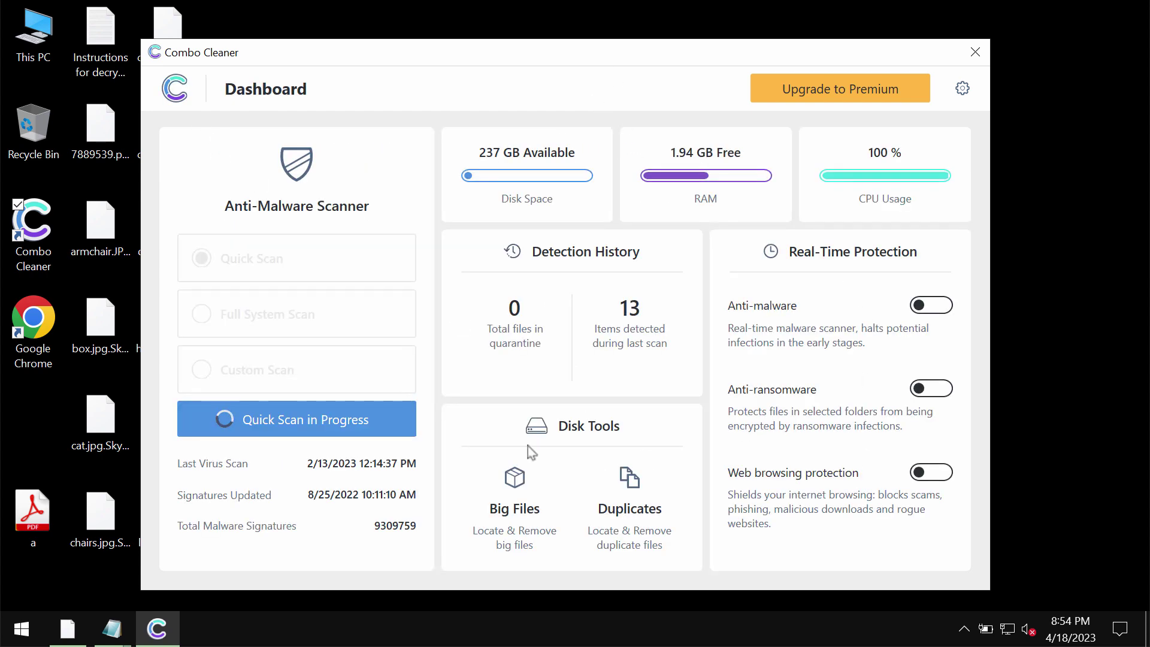
left_click(289, 422)
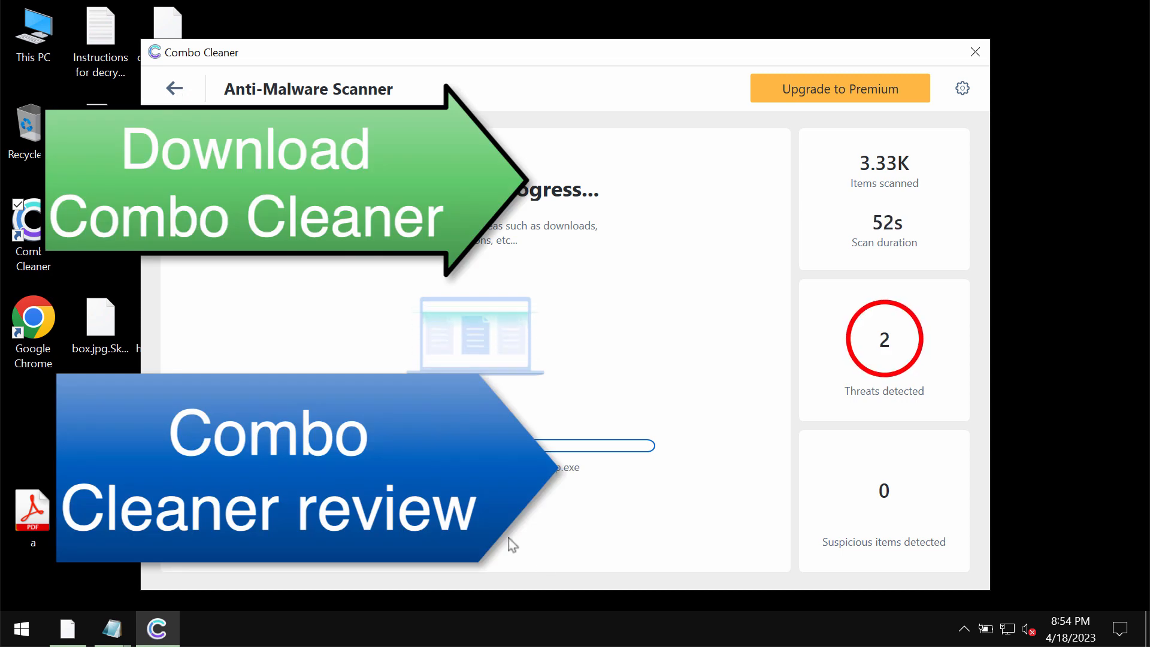
key("Escape")
left_click(532, 415)
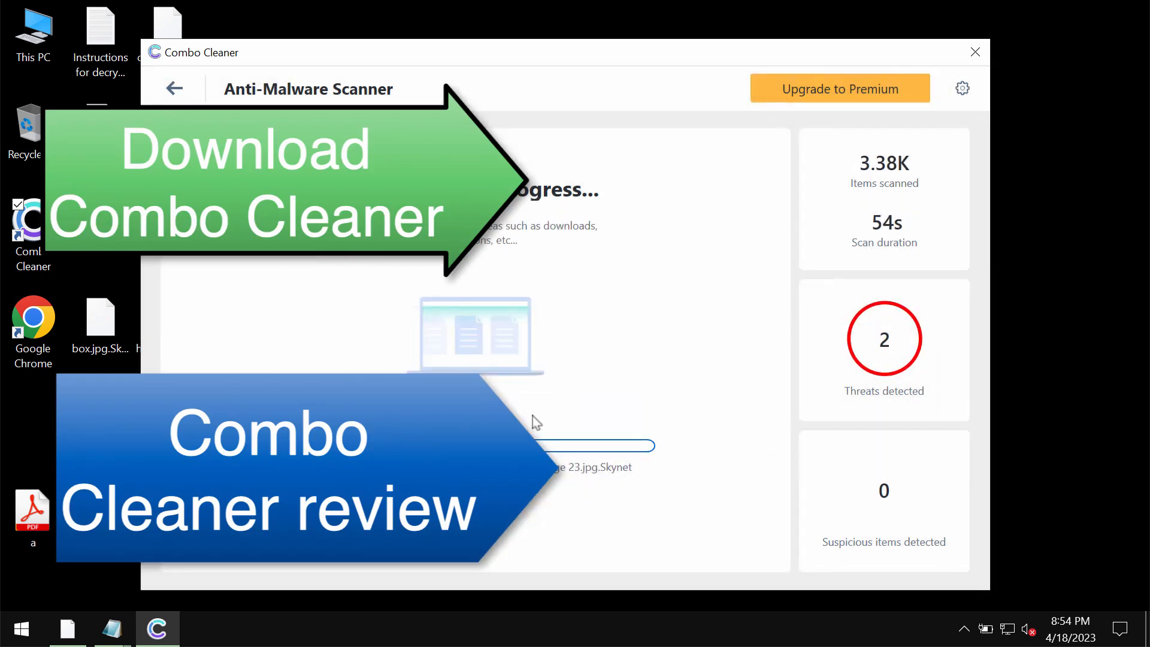